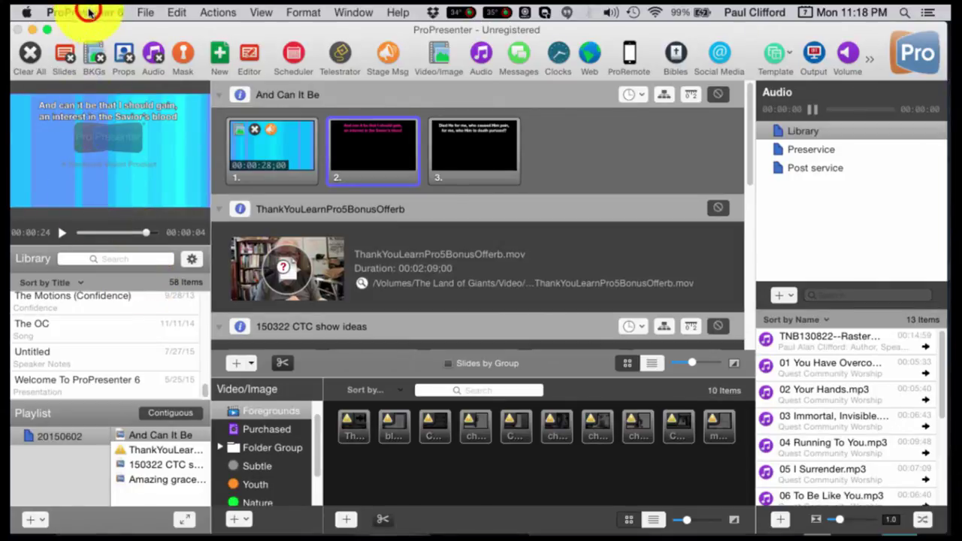
# - Open ProPresenter 6 Preferences on the General pane, showing the ~/Documents/ProPresenter6 library folder
pyautogui.click(87, 13)
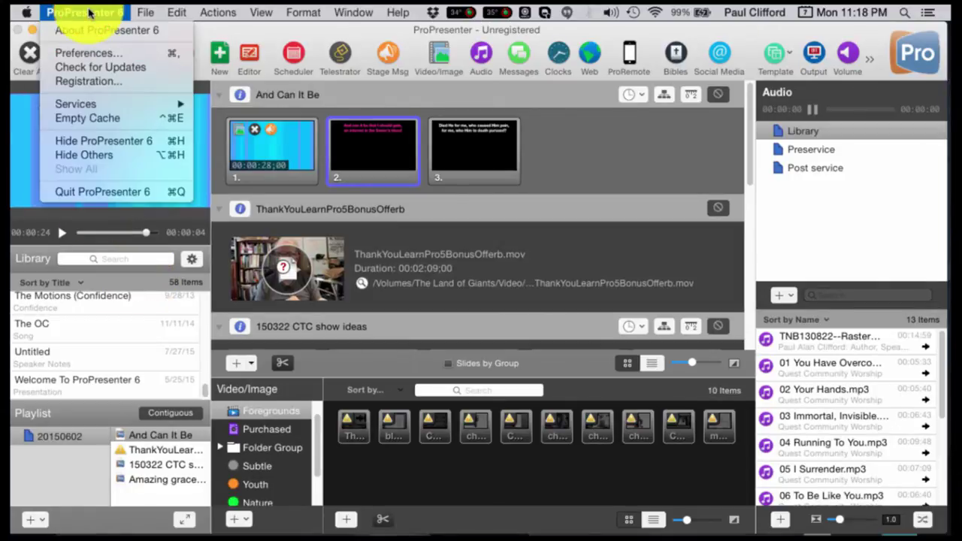
pyautogui.click(78, 54)
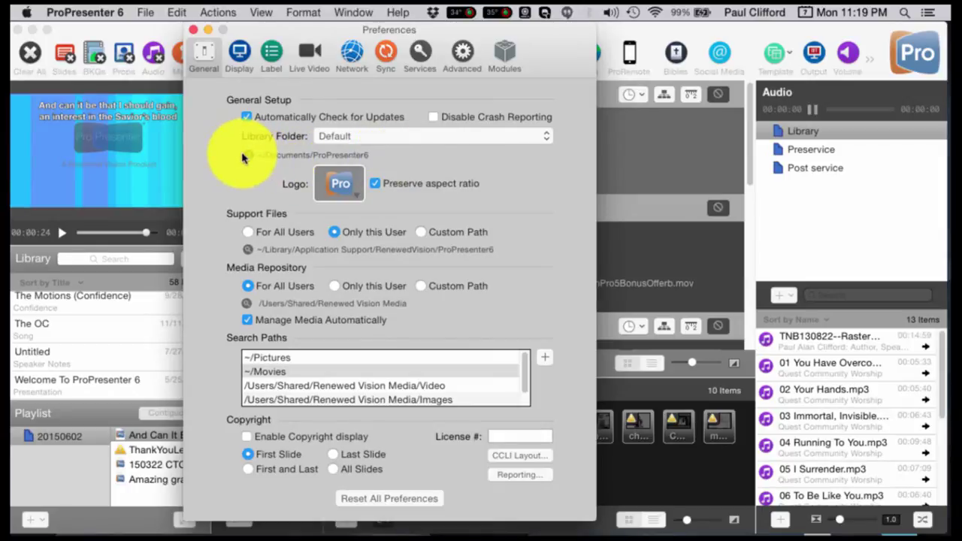
# - Reveal the ProPresenter6 library folder in Documents in Finder, move it aside, then minimize it
pyautogui.click(249, 155)
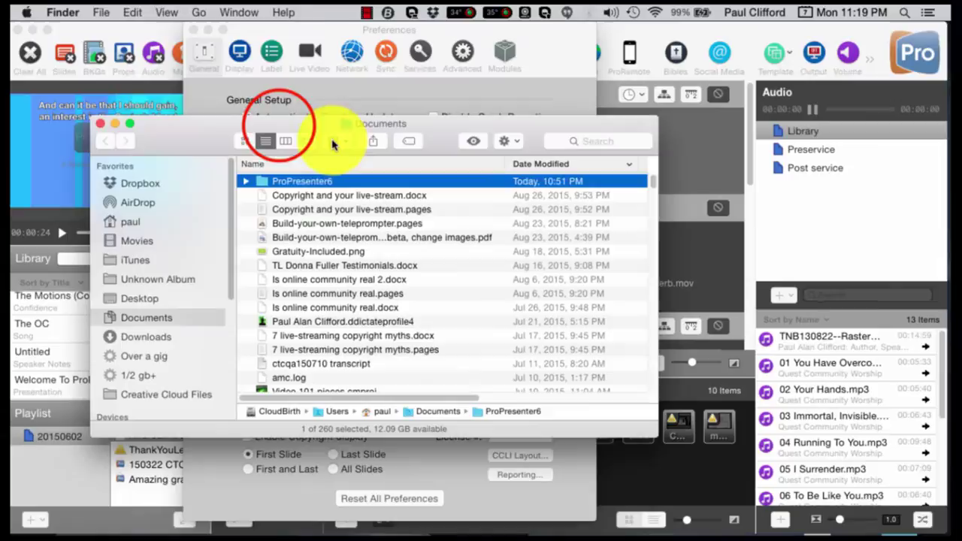
pyautogui.click(289, 132)
pyautogui.moveTo(289, 132); pyautogui.dragTo(367, 45)
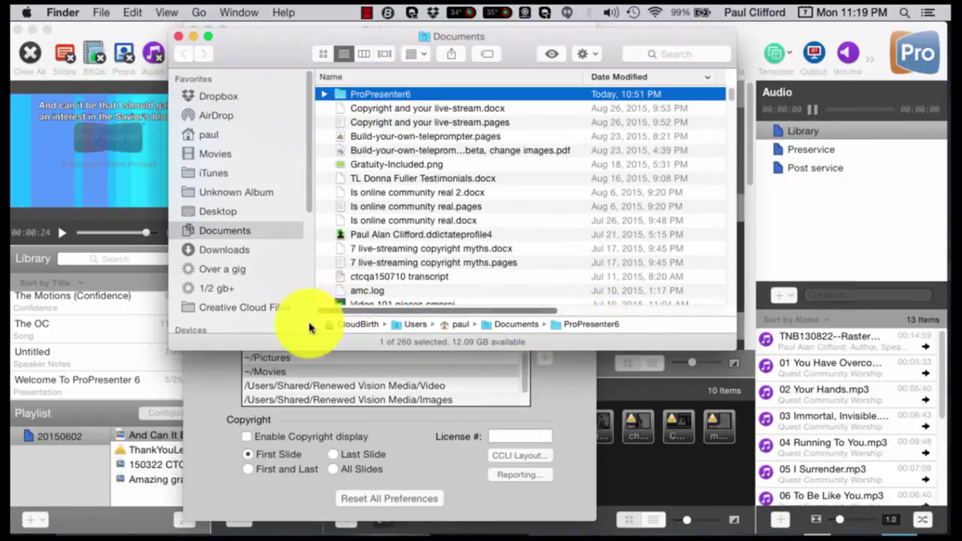
pyautogui.click(193, 37)
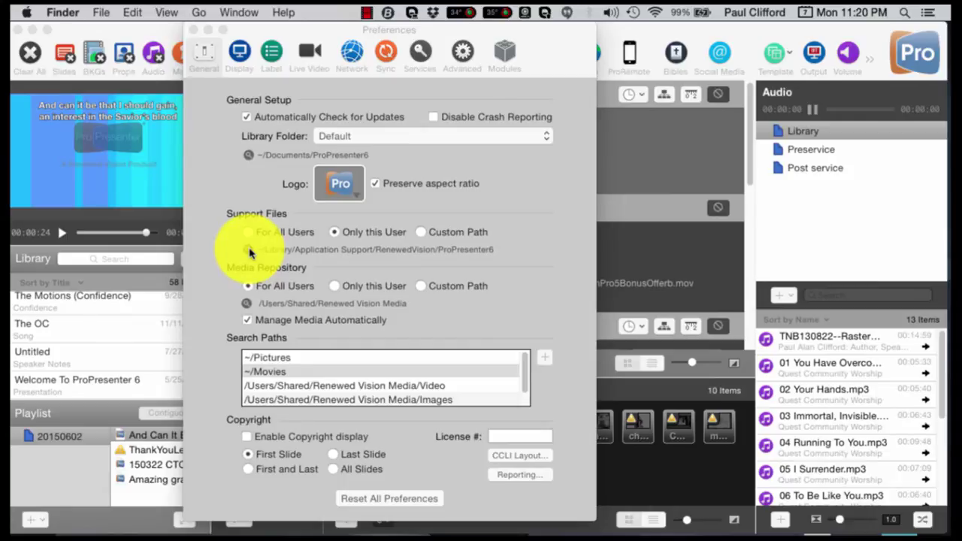
# - Reveal the RenewedVision support folder (ProPresenter4, 5, 6) in Finder, then close it
pyautogui.click(248, 250)
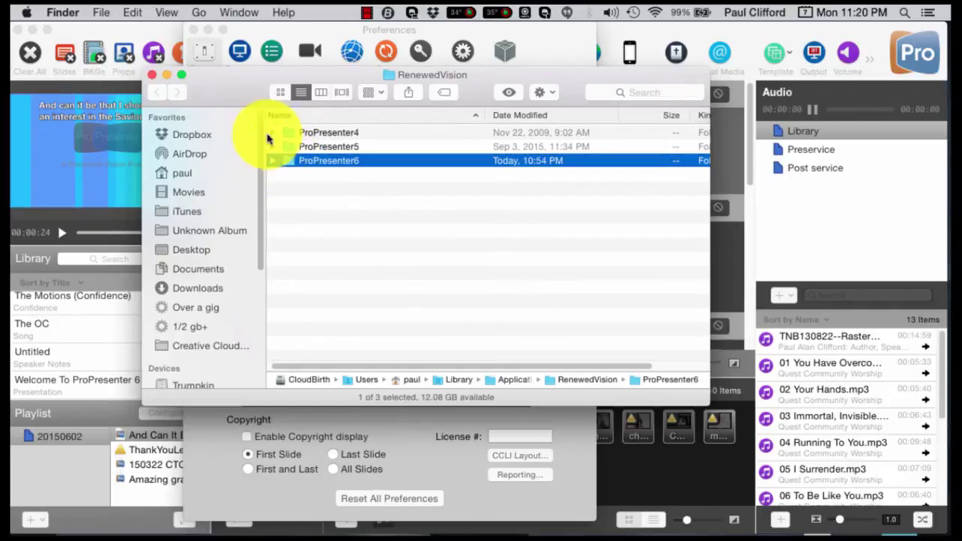
pyautogui.click(168, 77)
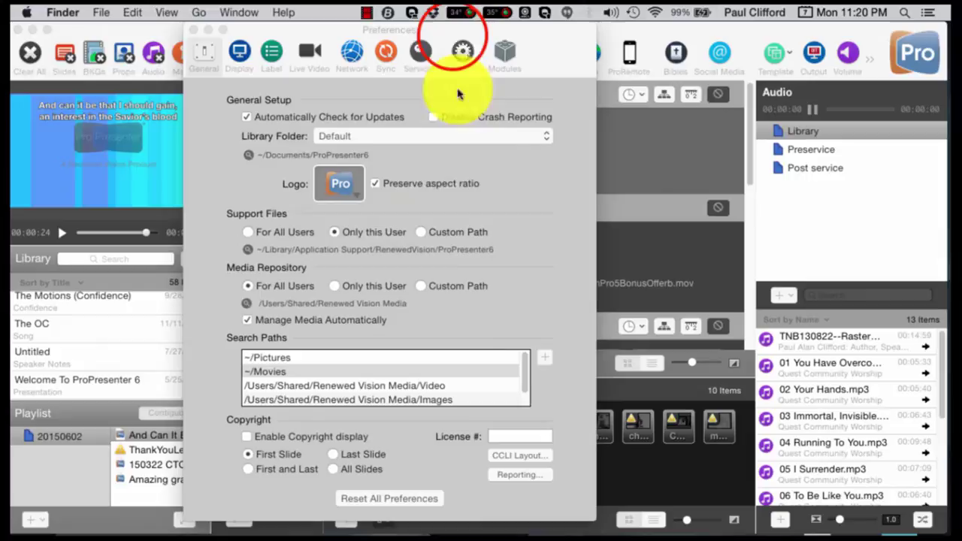
# - Move Preferences to the screen top and toggle Manage Media Automatically off, then back on
pyautogui.moveTo(451, 30); pyautogui.dragTo(514, 107)
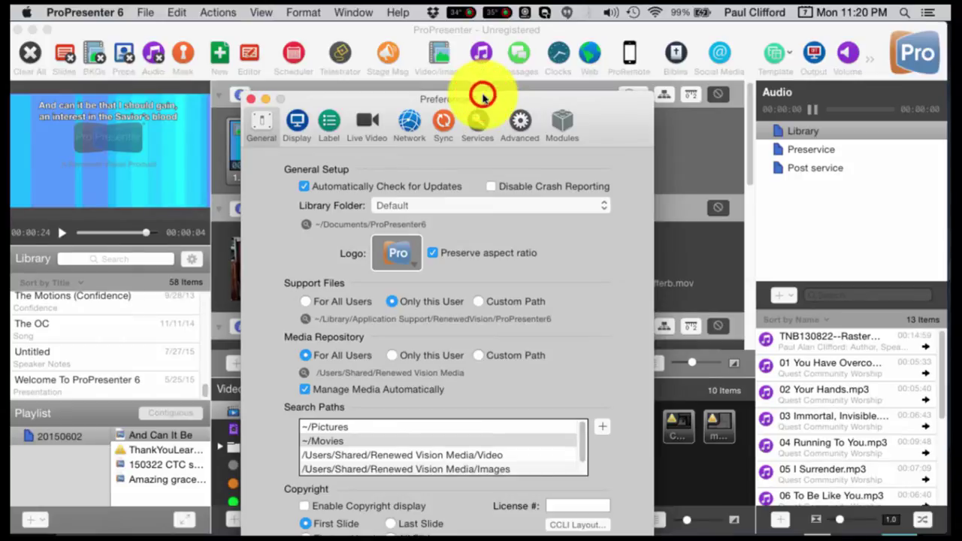
pyautogui.moveTo(483, 99); pyautogui.dragTo(461, 25)
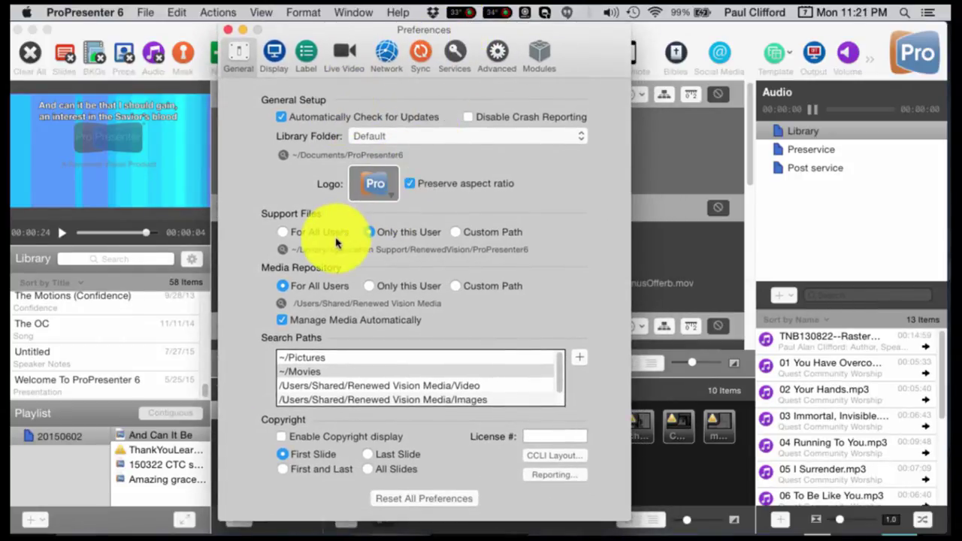
pyautogui.click(283, 321)
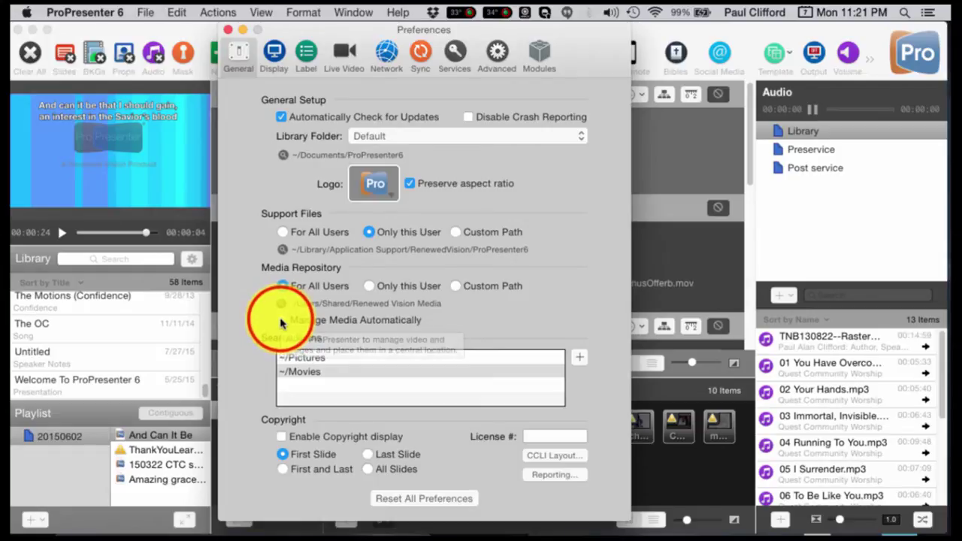
pyautogui.click(281, 321)
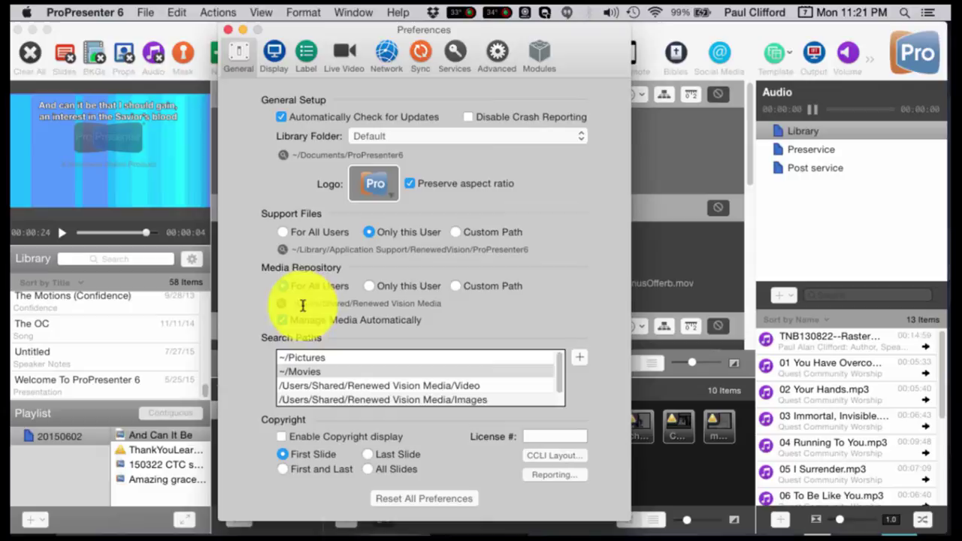
# - Reveal /Users/Shared/Renewed Vision Media in Finder, close it, keeping Support Files on Only this User
pyautogui.click(280, 303)
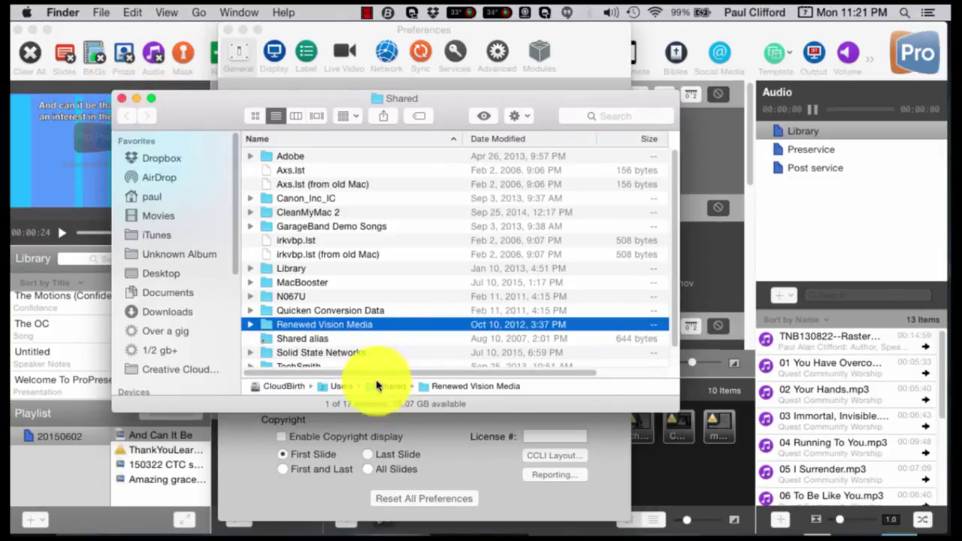
pyautogui.click(123, 99)
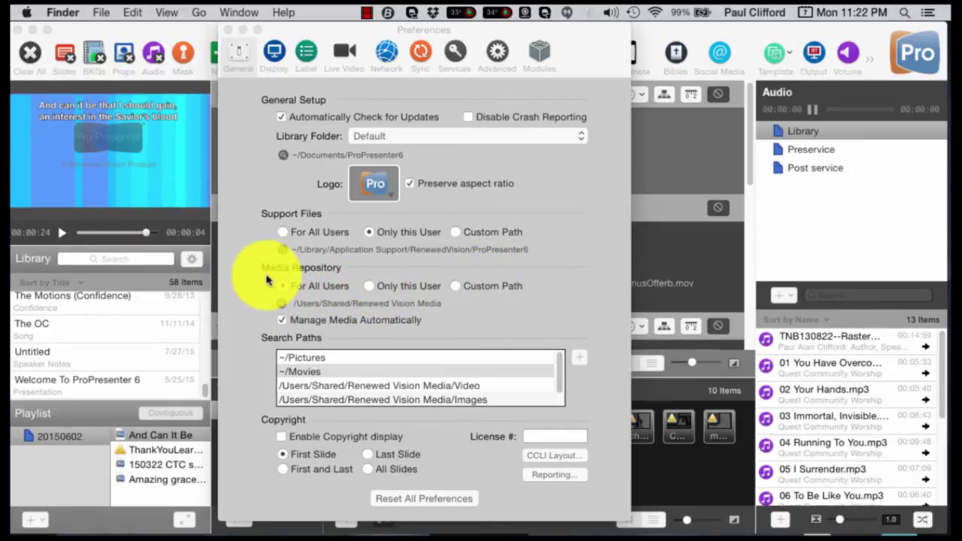
pyautogui.click(367, 234)
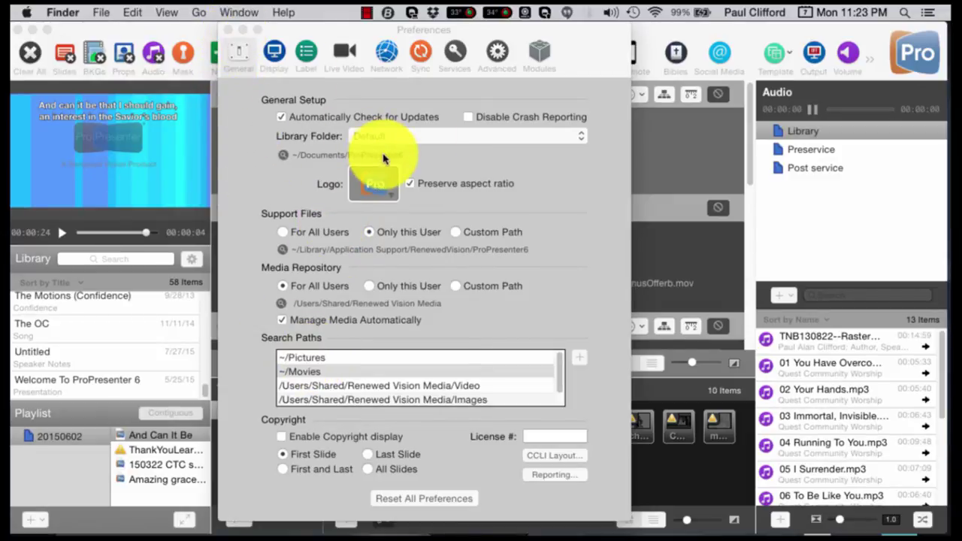
# - Show the Modules page listing Alpha Key, Edge Blending, Master Control, Multi-Screen and SDI Output
pyautogui.click(541, 52)
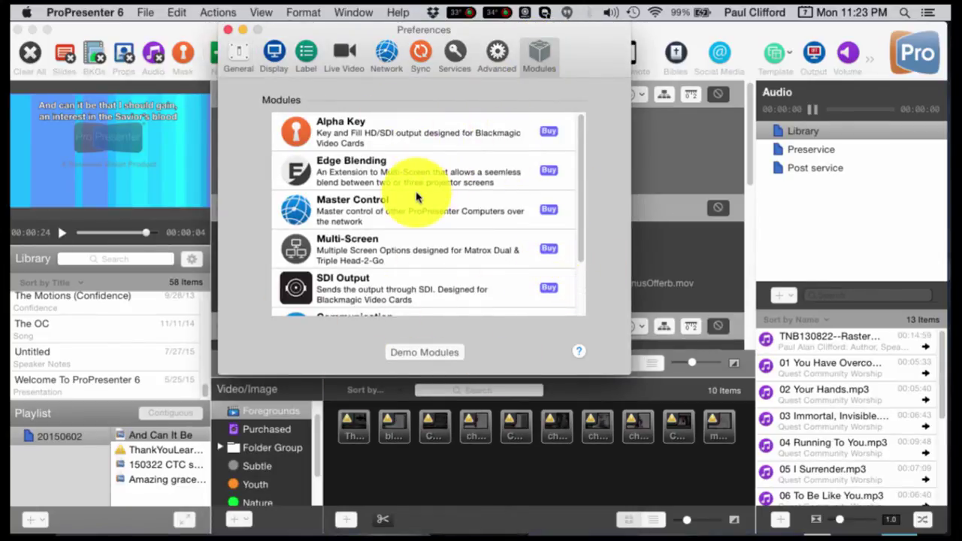
# - Close Preferences to return to the main window with the 20150602 playlist
pyautogui.click(234, 32)
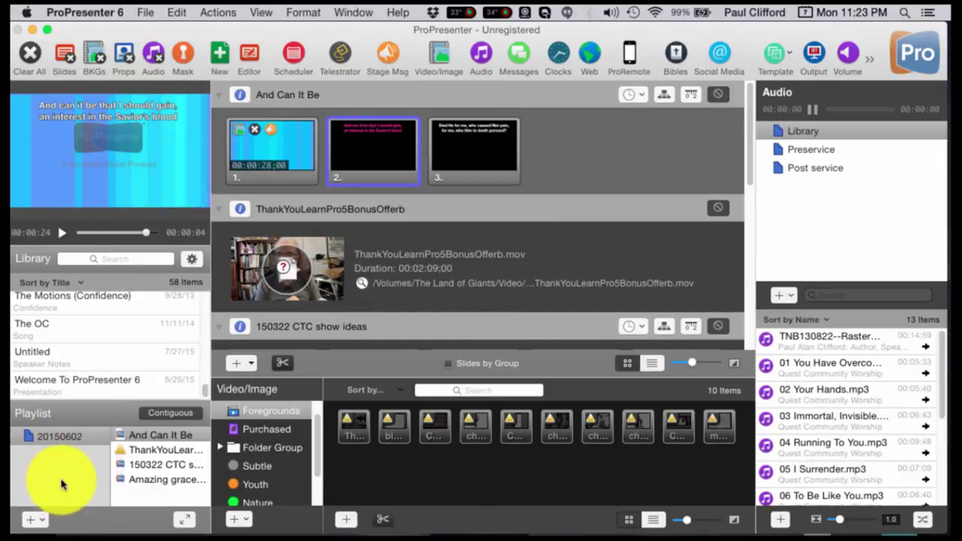
pyautogui.click(145, 12)
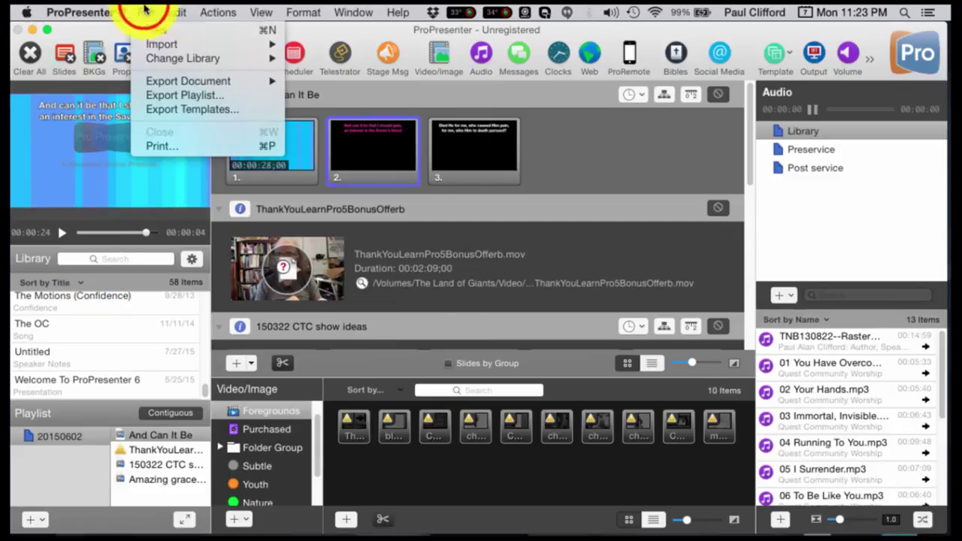
pyautogui.click(146, 103)
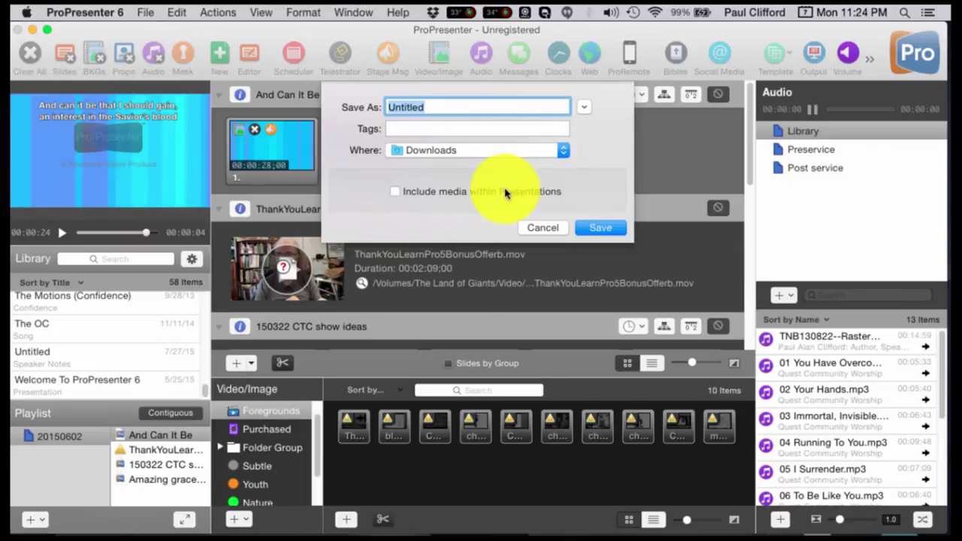
pyautogui.click(540, 225)
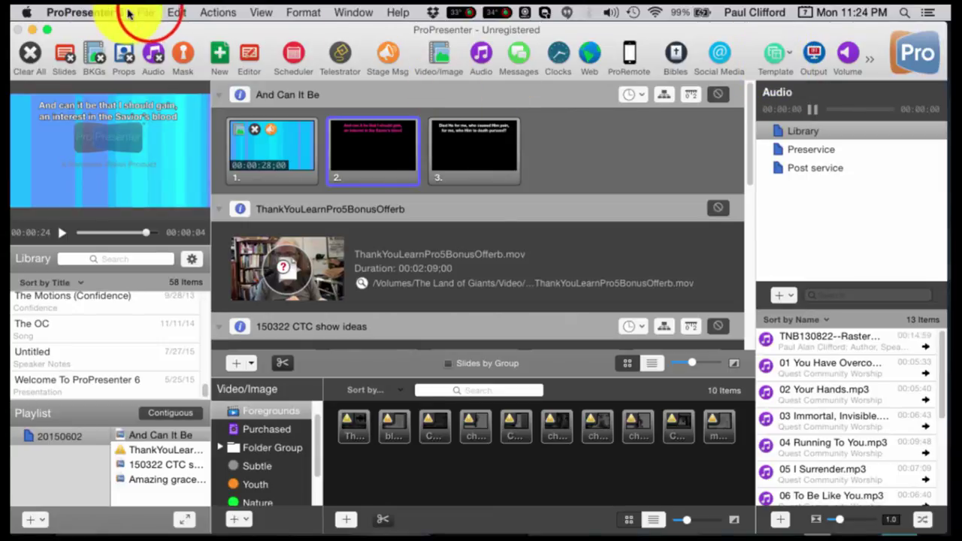
pyautogui.click(151, 13)
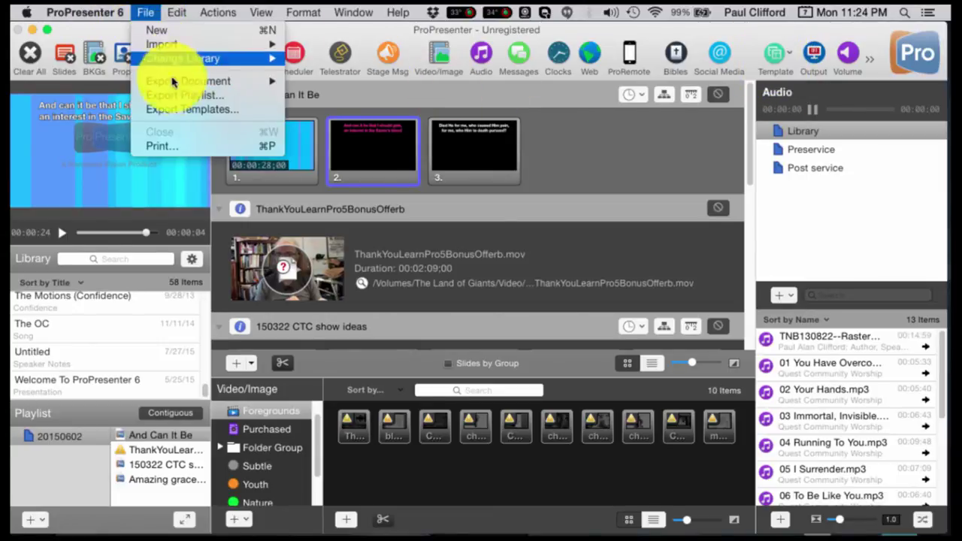
pyautogui.click(180, 105)
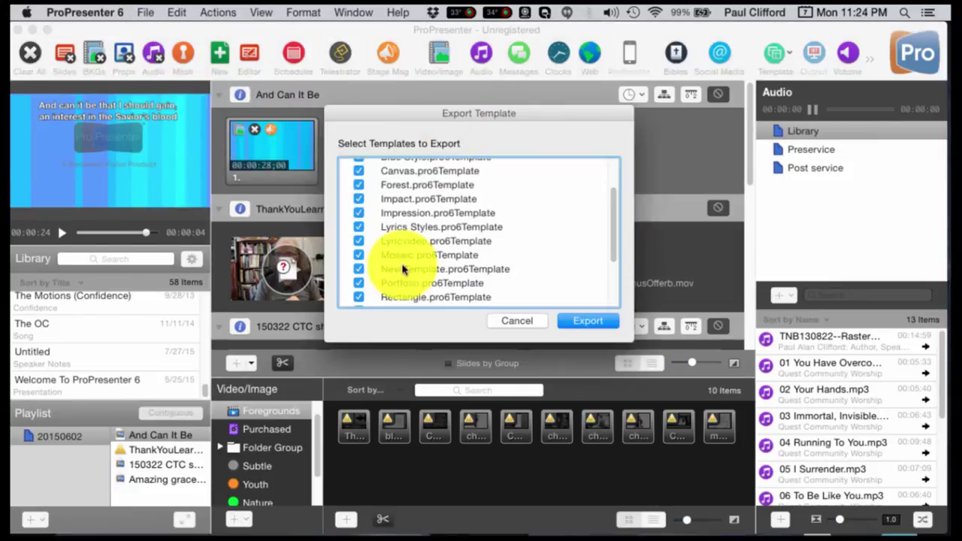
pyautogui.scroll(2, 406, 263)
pyautogui.scroll(2, 418, 258)
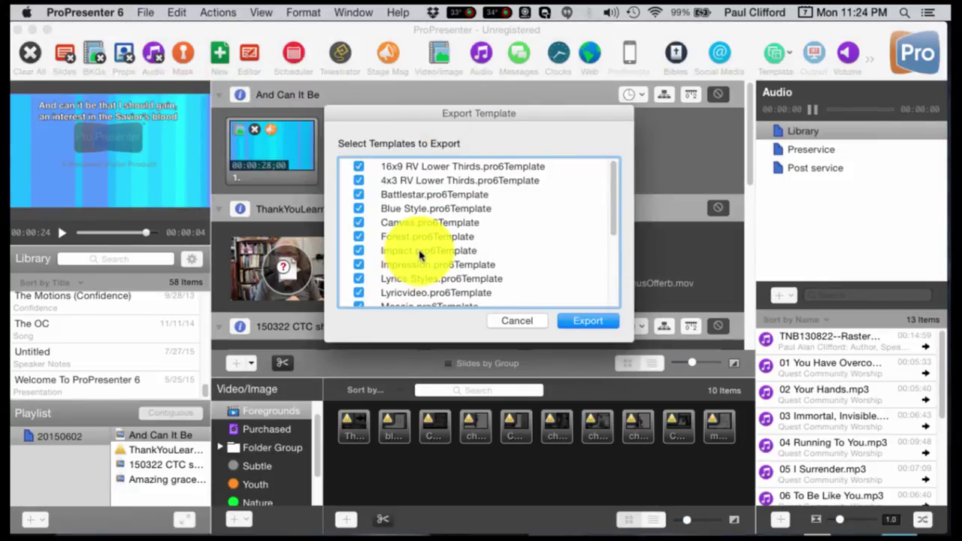
pyautogui.scroll(-5, 420, 256)
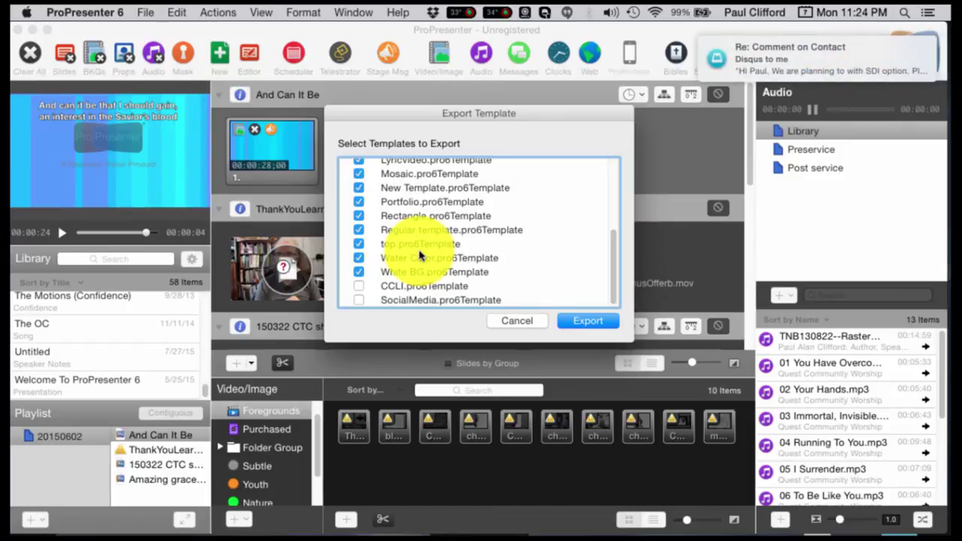
pyautogui.scroll(2, 419, 257)
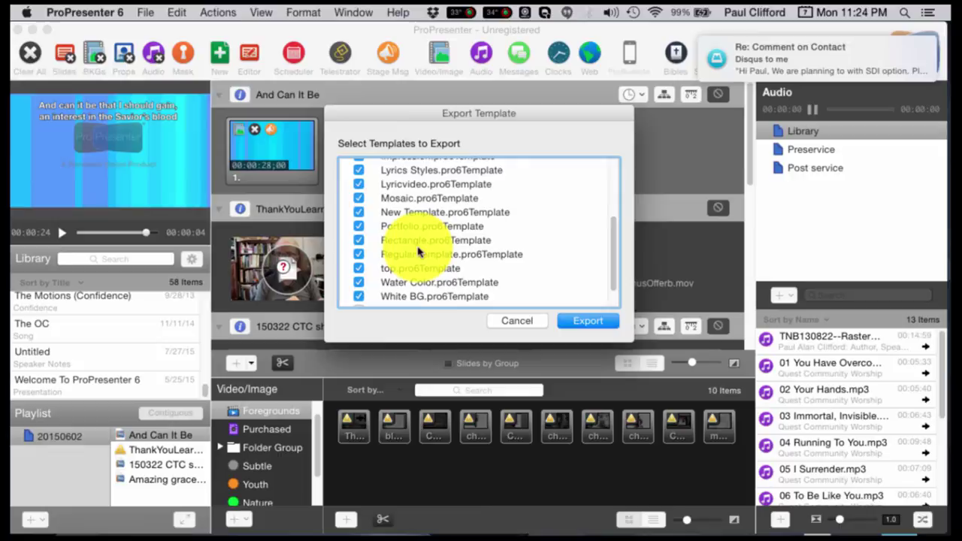
pyautogui.scroll(-2, 419, 252)
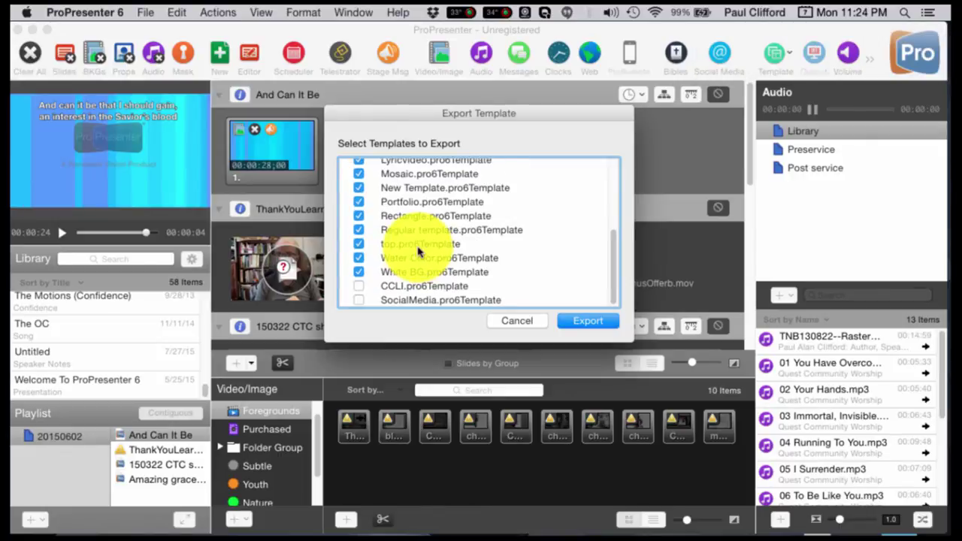
pyautogui.scroll(5, 415, 240)
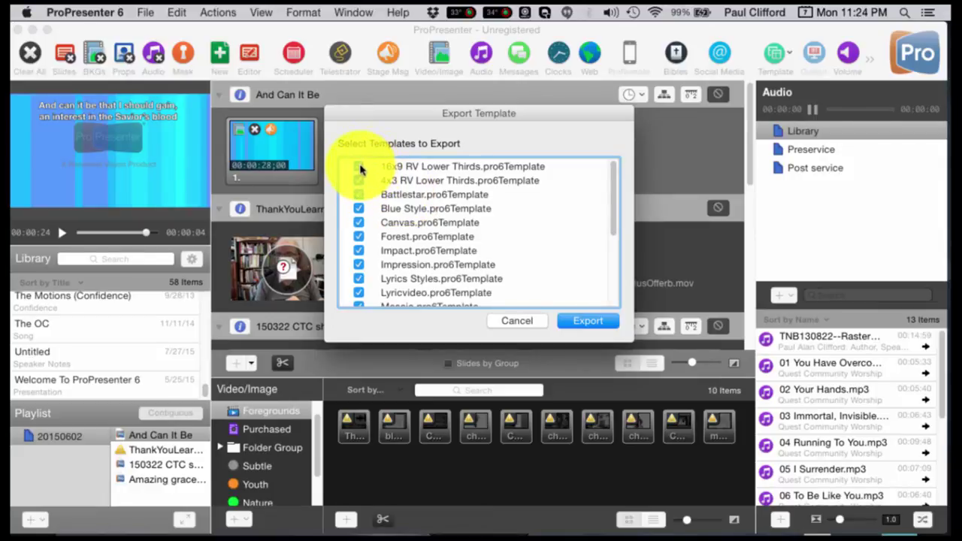
pyautogui.click(366, 293)
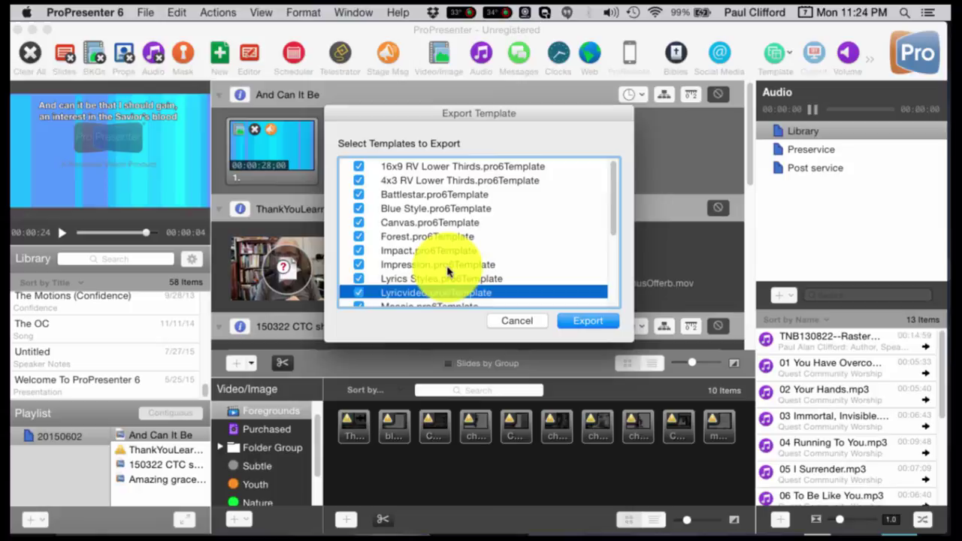
pyautogui.scroll(-3, 444, 269)
pyautogui.scroll(-2, 399, 282)
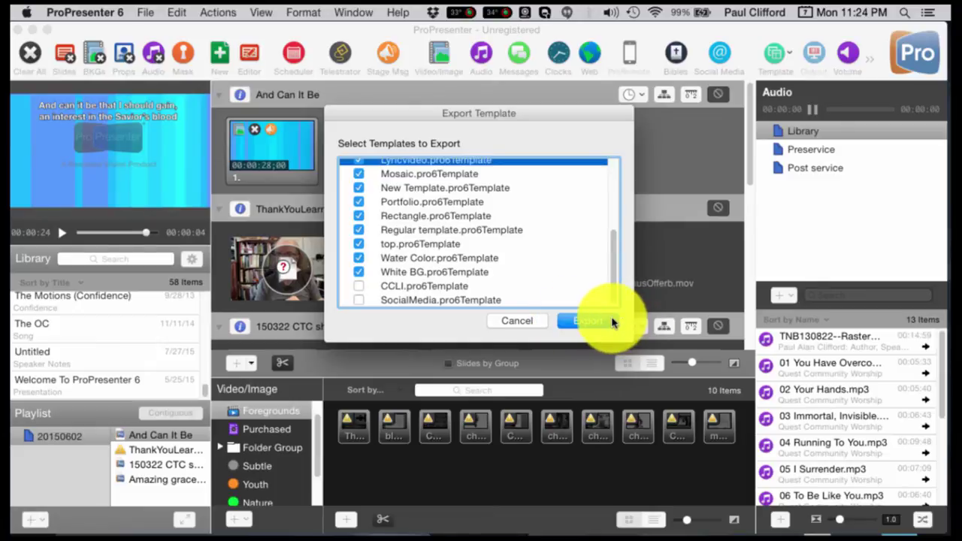
pyautogui.click(523, 322)
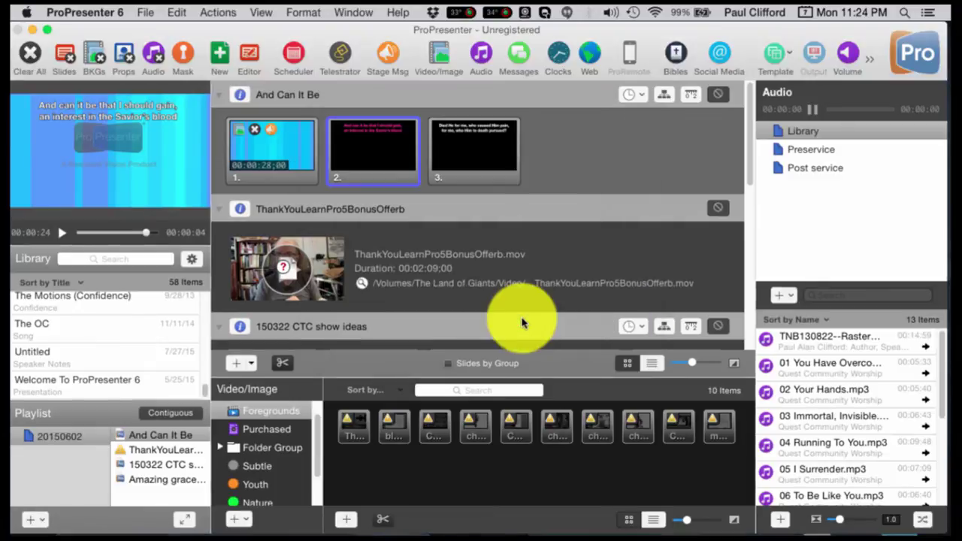